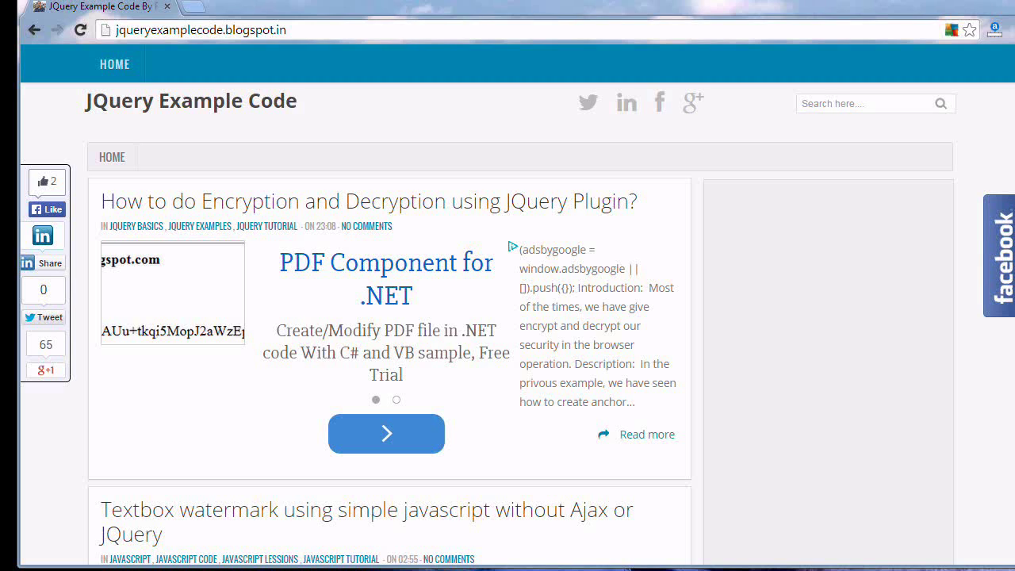
{"action": "left_click", "coordinate": [279, 31]}
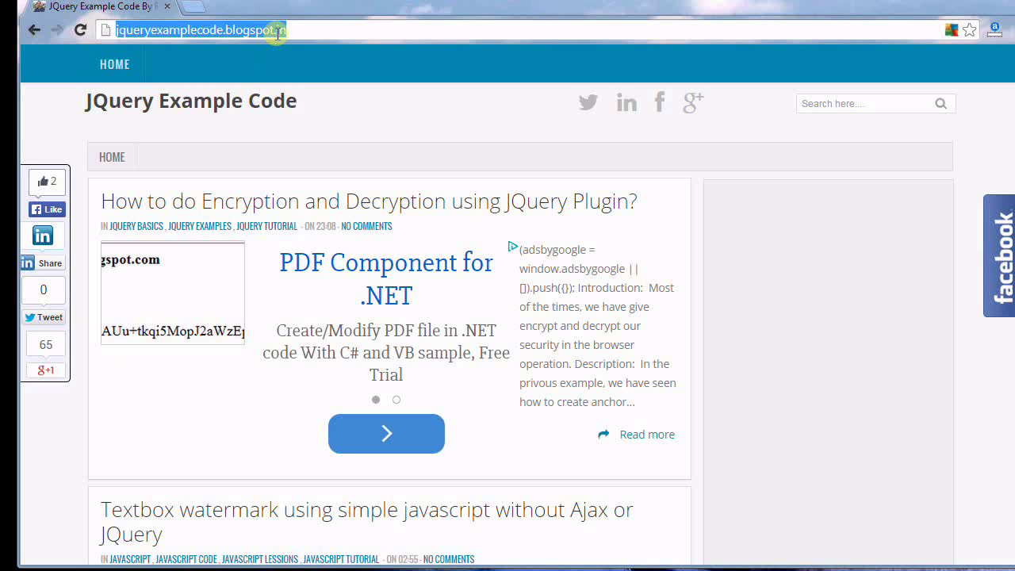
{"action": "left_click", "coordinate": [305, 25]}
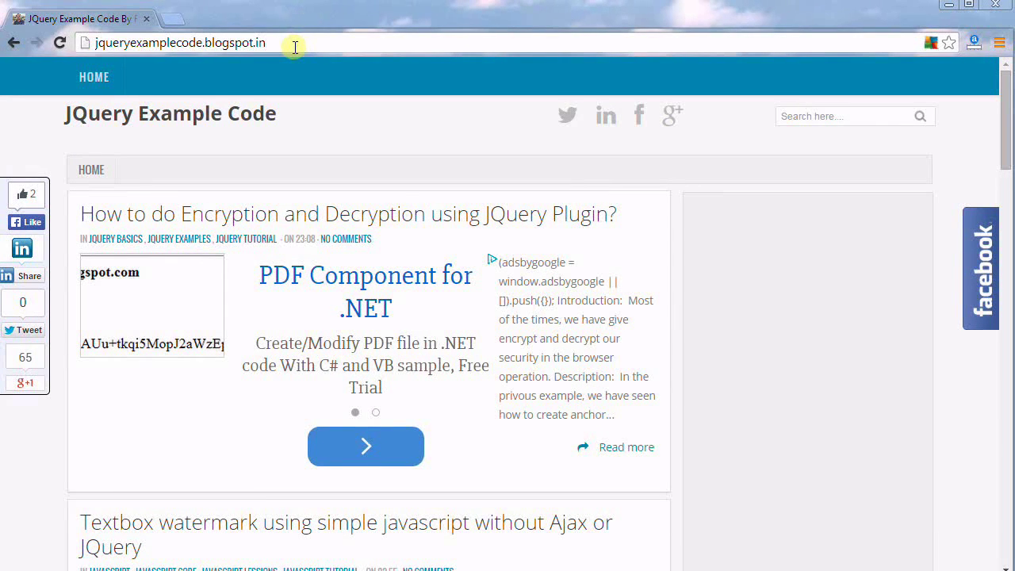
{"action": "key", "text": "shift+Left"}
{"action": "key", "text": "shift+Left"}
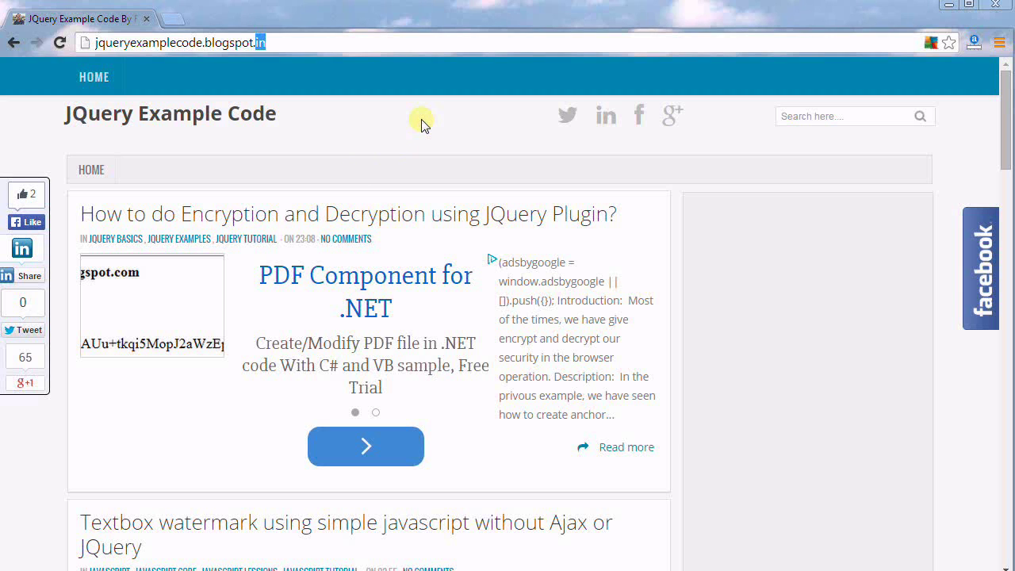
Step: Open the developer tools for the blog home page and show the network request view
{"action": "key", "text": "F12"}
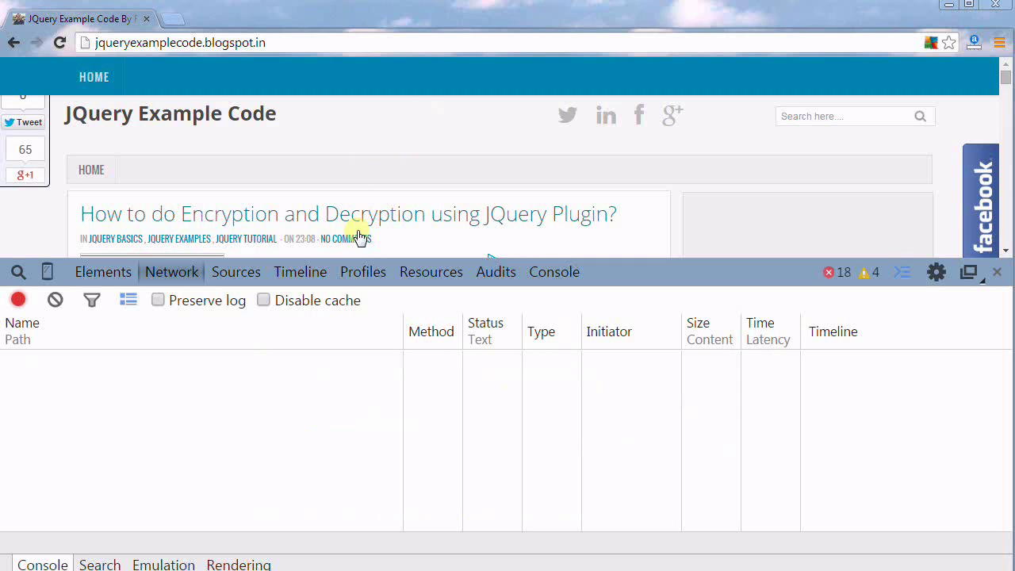
{"action": "left_click", "coordinate": [98, 275]}
{"action": "left_click", "coordinate": [160, 272]}
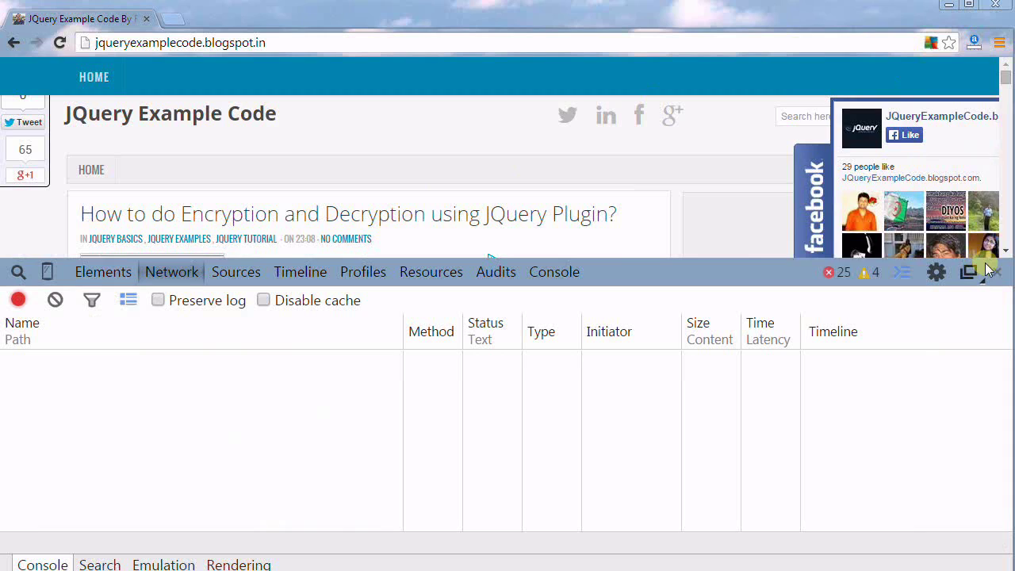
Step: Load the article "How to do Encryption and Decryption using JQuery Plugin?" while its network traffic is being recorded
{"action": "left_click", "coordinate": [1006, 251]}
{"action": "left_click", "coordinate": [1006, 251]}
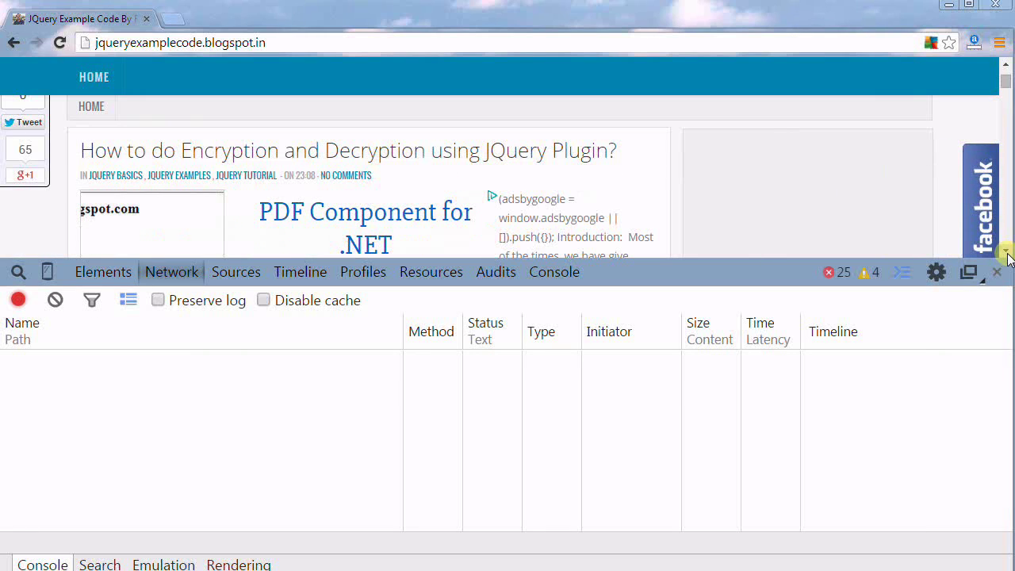
{"action": "left_click", "coordinate": [520, 159]}
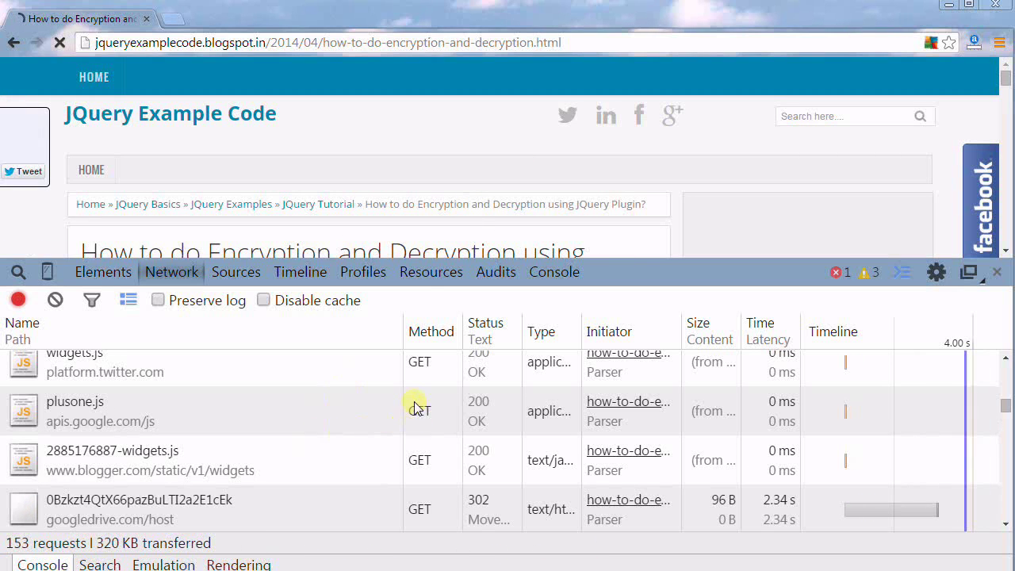
Step: Examine the recorded network requests, reviewing each one's method, status, type, initiator, size, time and timeline
{"action": "left_click", "coordinate": [1005, 525]}
{"action": "left_click", "coordinate": [1005, 525]}
{"action": "left_click", "coordinate": [1005, 525]}
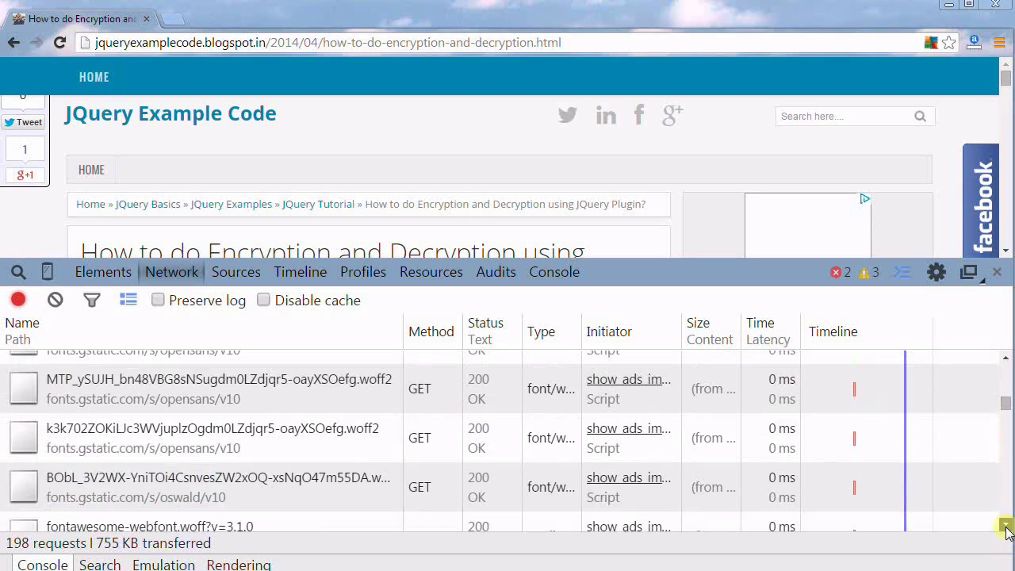
{"action": "left_click", "coordinate": [1005, 525]}
{"action": "left_click", "coordinate": [1005, 525]}
{"action": "left_click", "coordinate": [1006, 525]}
{"action": "left_click", "coordinate": [1005, 525]}
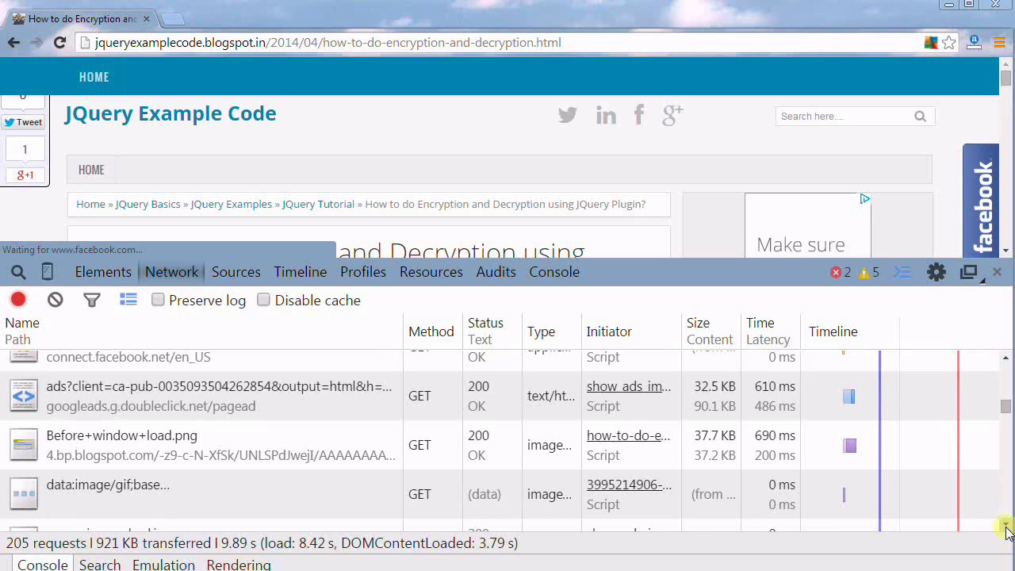
{"action": "left_click", "coordinate": [1005, 525]}
{"action": "left_click", "coordinate": [1006, 525]}
{"action": "left_click_drag", "start_coordinate": [777, 456], "coordinate": [755, 458]}
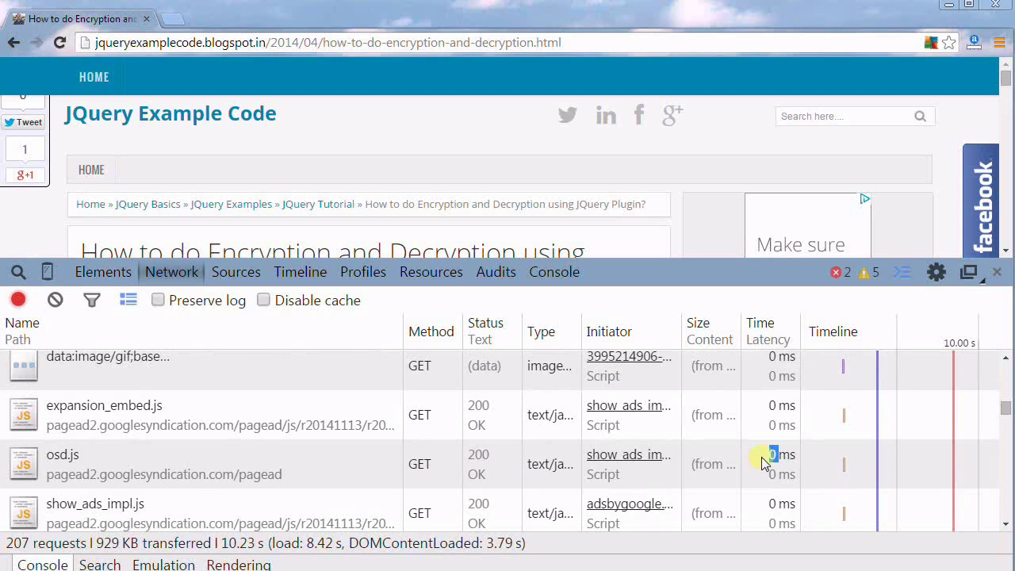
{"action": "left_click", "coordinate": [1005, 525]}
{"action": "left_click", "coordinate": [1005, 525]}
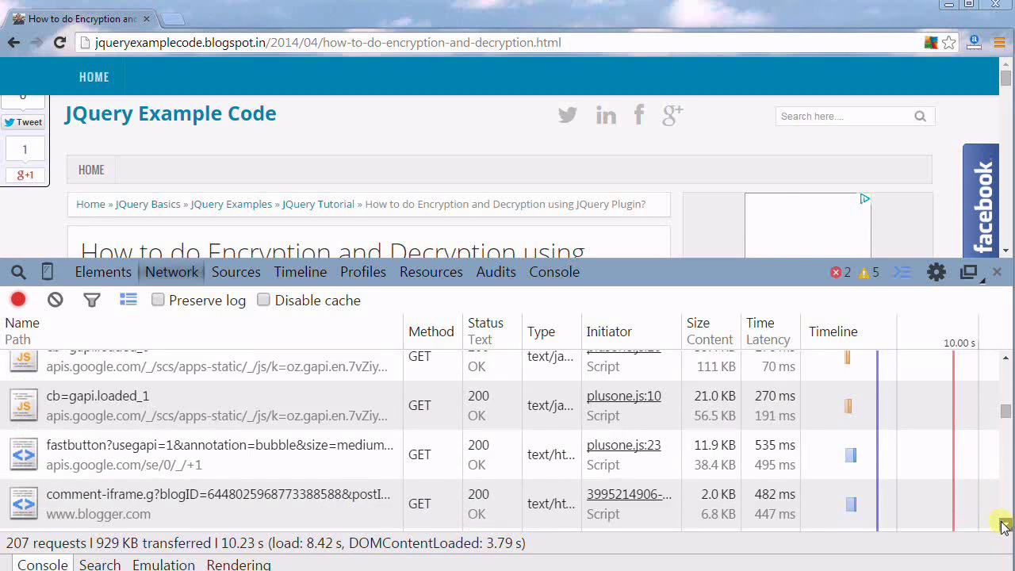
{"action": "left_click", "coordinate": [1005, 525]}
{"action": "left_click", "coordinate": [1005, 525]}
{"action": "left_click", "coordinate": [1005, 525]}
{"action": "left_click", "coordinate": [1005, 525]}
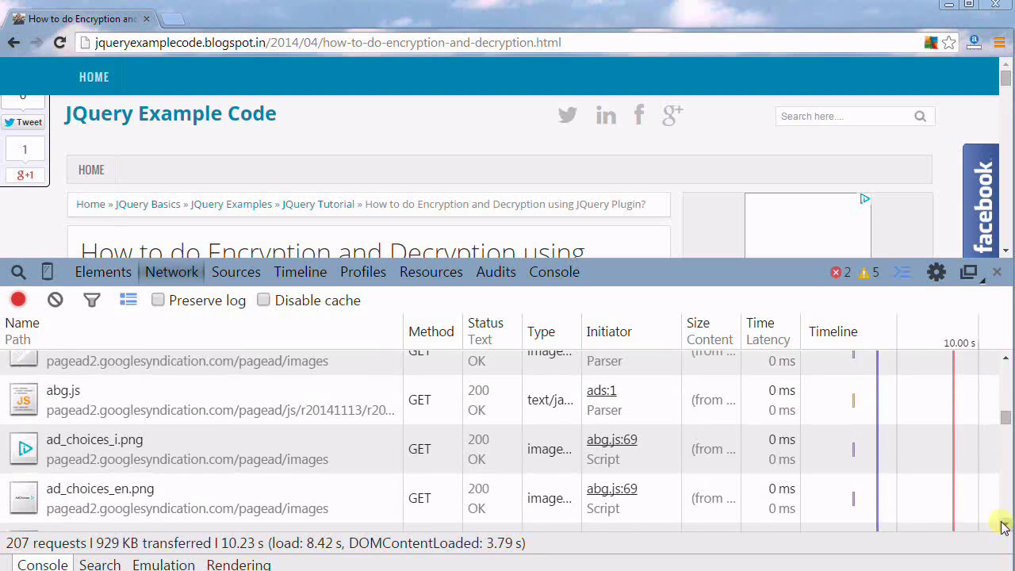
{"action": "left_click", "coordinate": [1005, 525]}
{"action": "left_click", "coordinate": [1005, 525]}
{"action": "left_click", "coordinate": [1005, 525]}
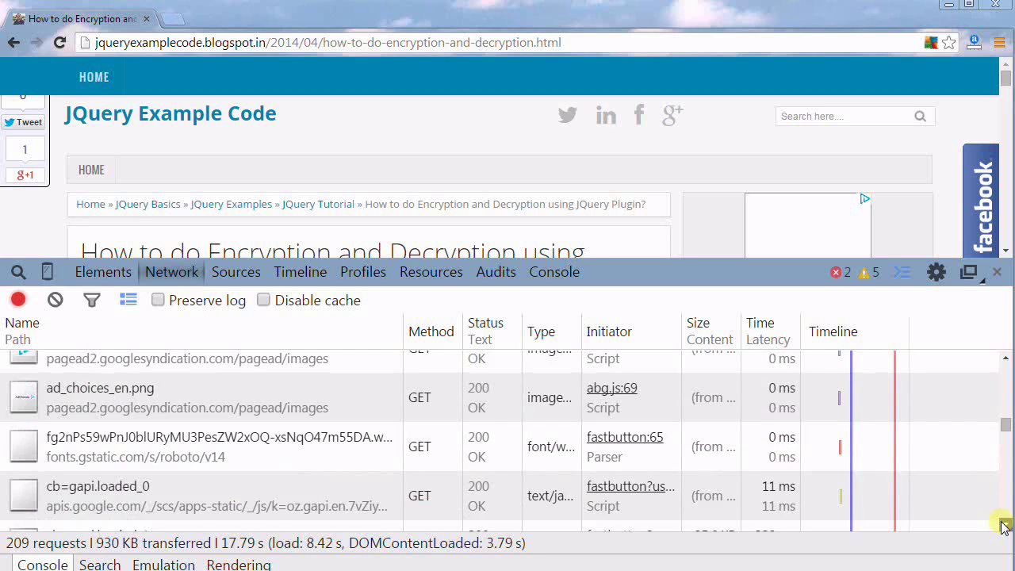
{"action": "left_click", "coordinate": [1005, 525]}
{"action": "left_click", "coordinate": [1005, 525]}
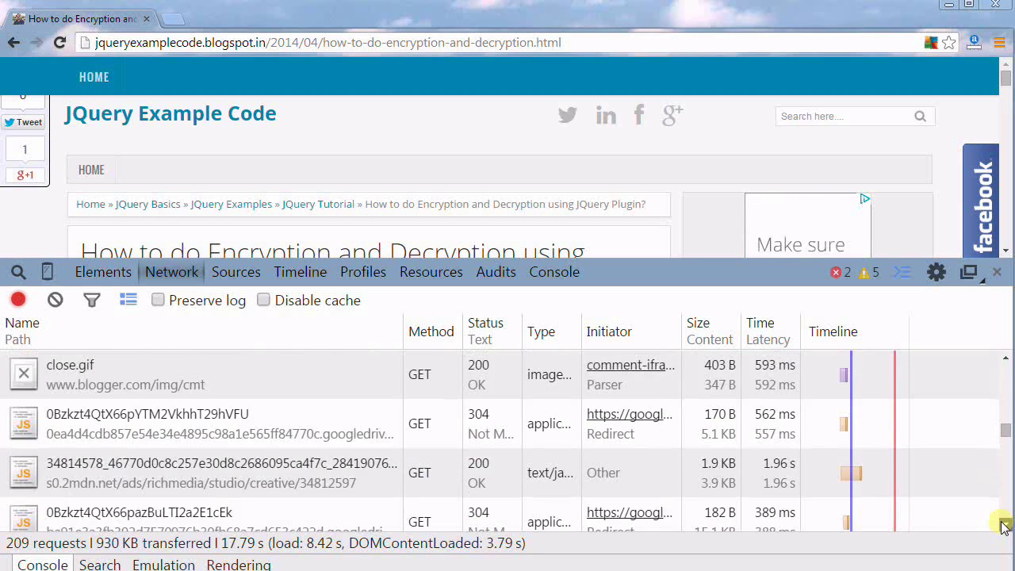
{"action": "left_click", "coordinate": [1004, 525]}
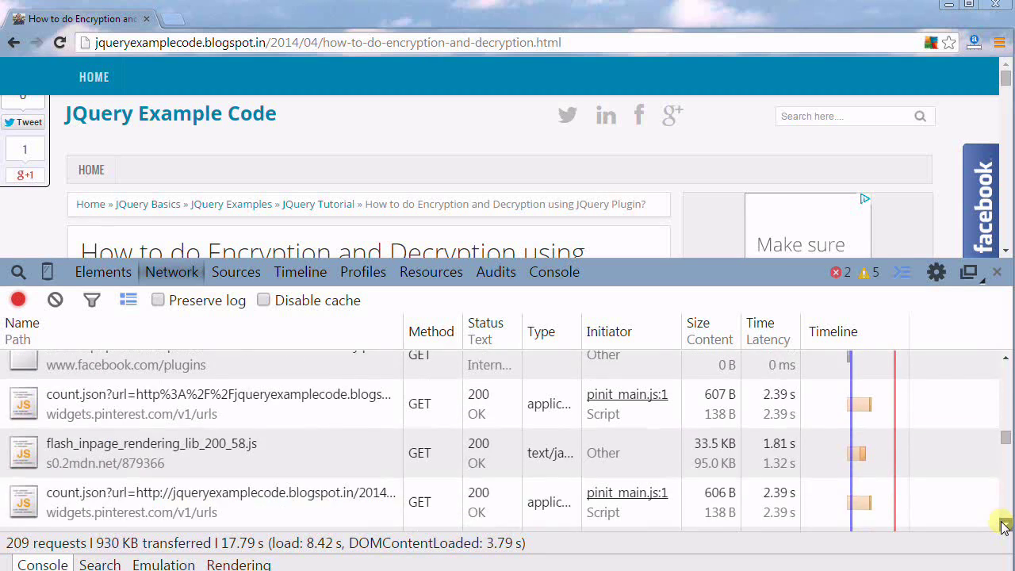
{"action": "left_click", "coordinate": [1004, 525]}
{"action": "left_click", "coordinate": [1005, 525]}
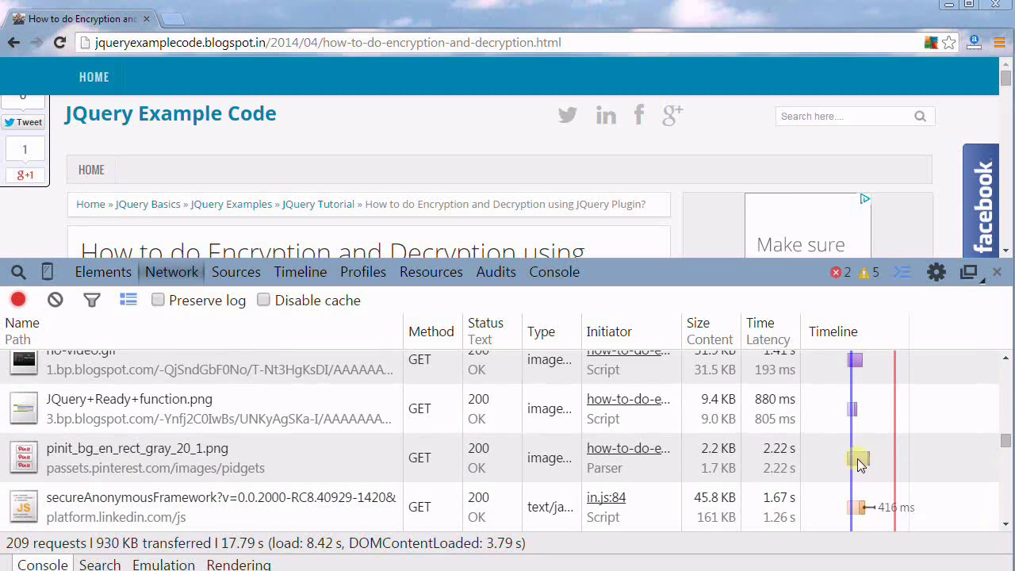
Step: Sort the network requests by method and open the details of an ad.doubleclick.net activity request near the end of the list
{"action": "left_click", "coordinate": [429, 337]}
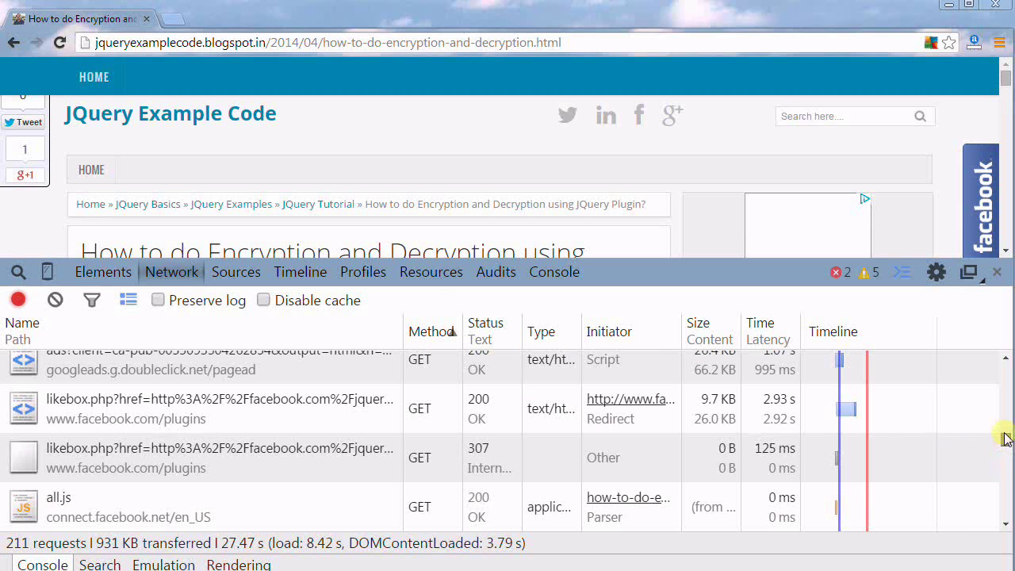
{"action": "left_click_drag", "start_coordinate": [1005, 437], "coordinate": [1007, 514]}
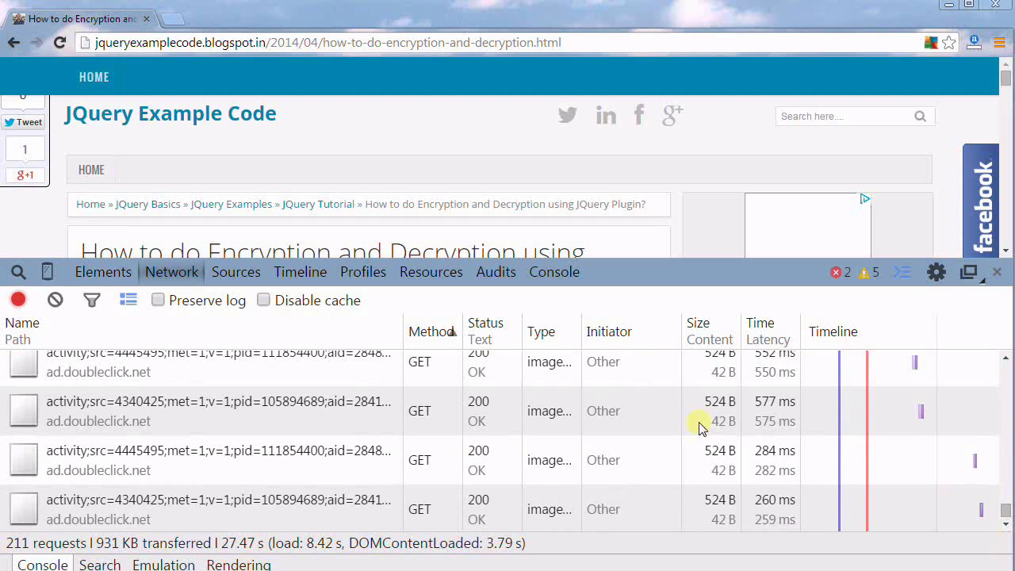
{"action": "left_click", "coordinate": [299, 410]}
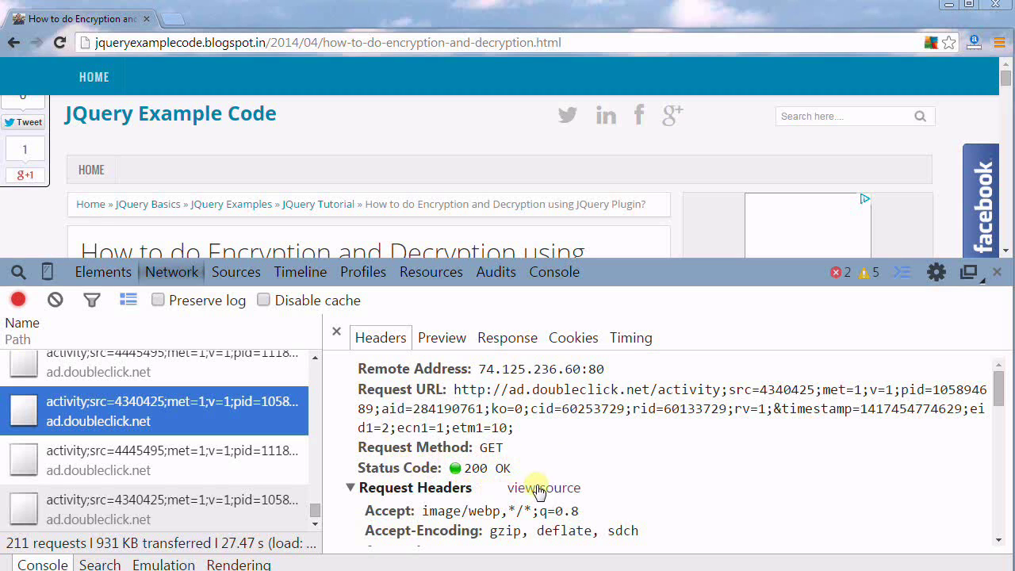
Step: Read through the complete request headers and response headers of the selected ad.doubleclick.net request
{"action": "left_click", "coordinate": [1000, 544]}
{"action": "left_click", "coordinate": [999, 544]}
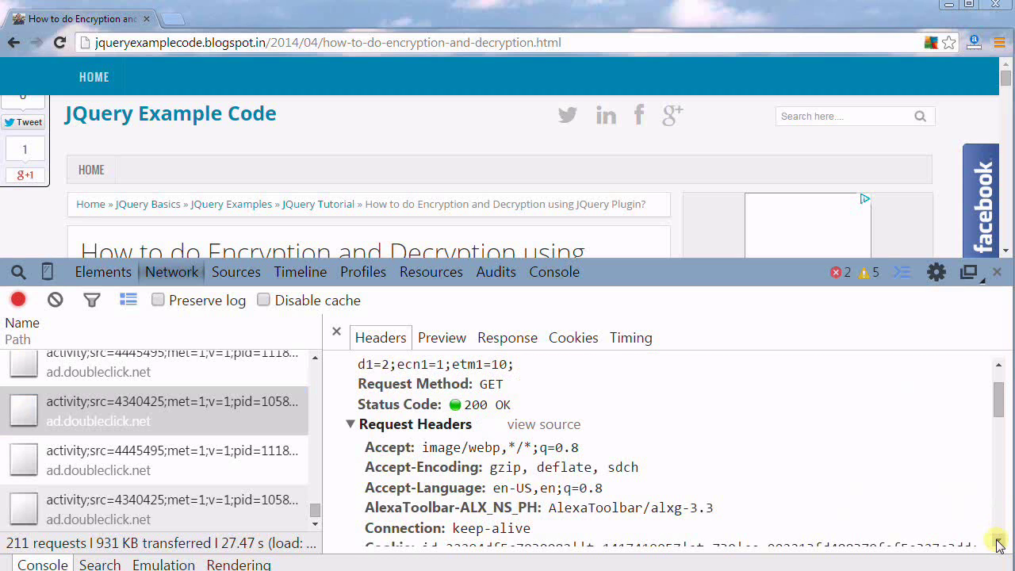
{"action": "left_click", "coordinate": [999, 544]}
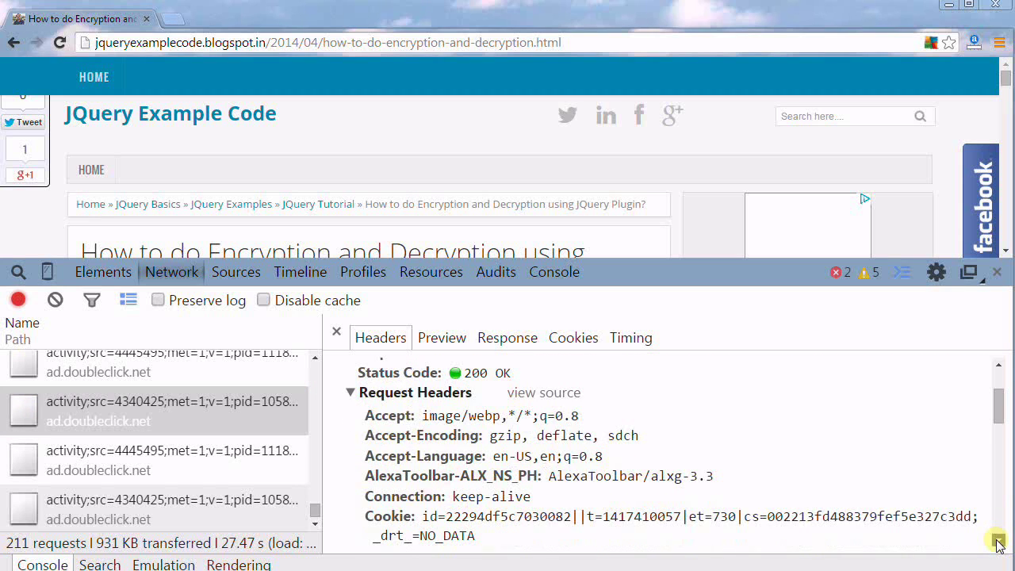
{"action": "left_click", "coordinate": [1000, 544]}
{"action": "left_click", "coordinate": [999, 544]}
{"action": "left_click", "coordinate": [1000, 544]}
{"action": "left_click", "coordinate": [1000, 544]}
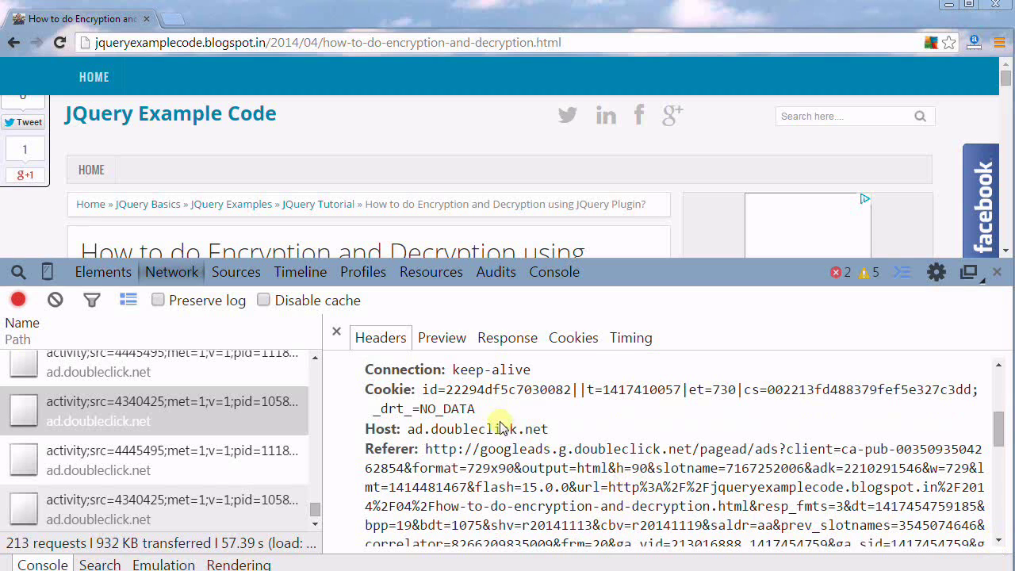
{"action": "left_click", "coordinate": [999, 542]}
{"action": "left_click", "coordinate": [999, 543]}
{"action": "left_click", "coordinate": [999, 543]}
{"action": "left_click", "coordinate": [999, 543]}
{"action": "left_click", "coordinate": [999, 543]}
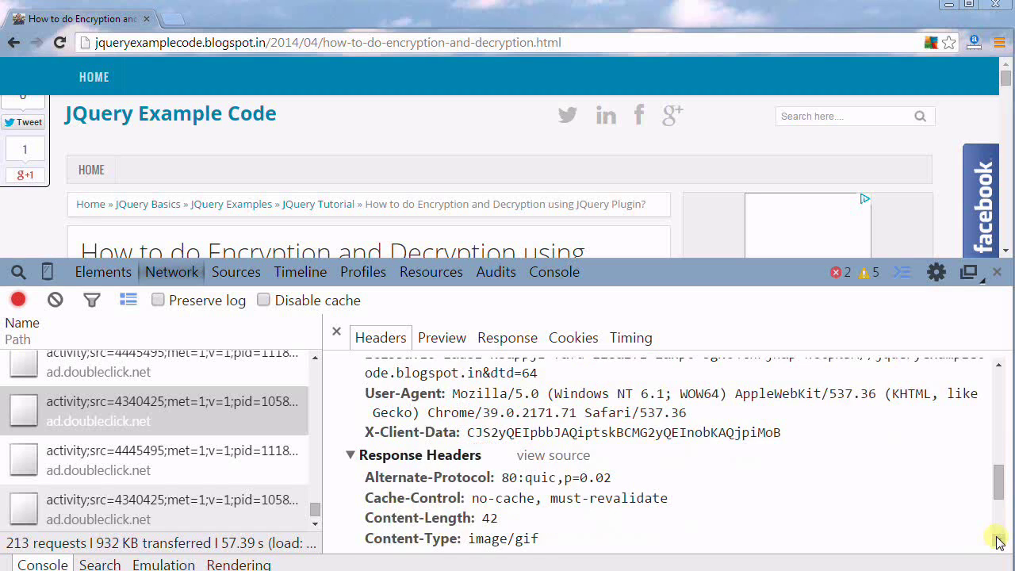
{"action": "left_click", "coordinate": [999, 542]}
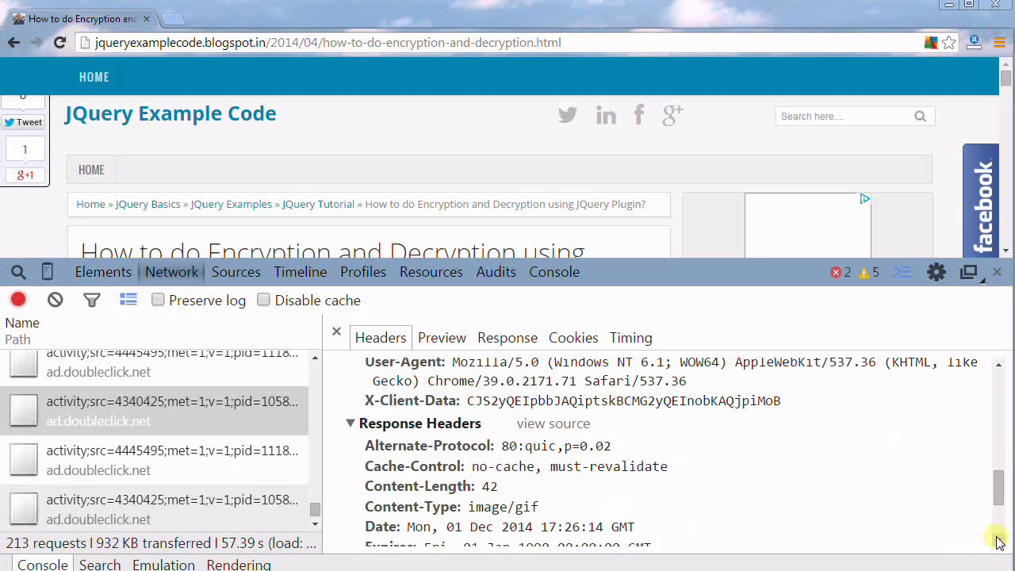
{"action": "left_click", "coordinate": [1000, 543]}
{"action": "left_click", "coordinate": [999, 543]}
{"action": "left_click", "coordinate": [999, 543]}
{"action": "left_click", "coordinate": [999, 543]}
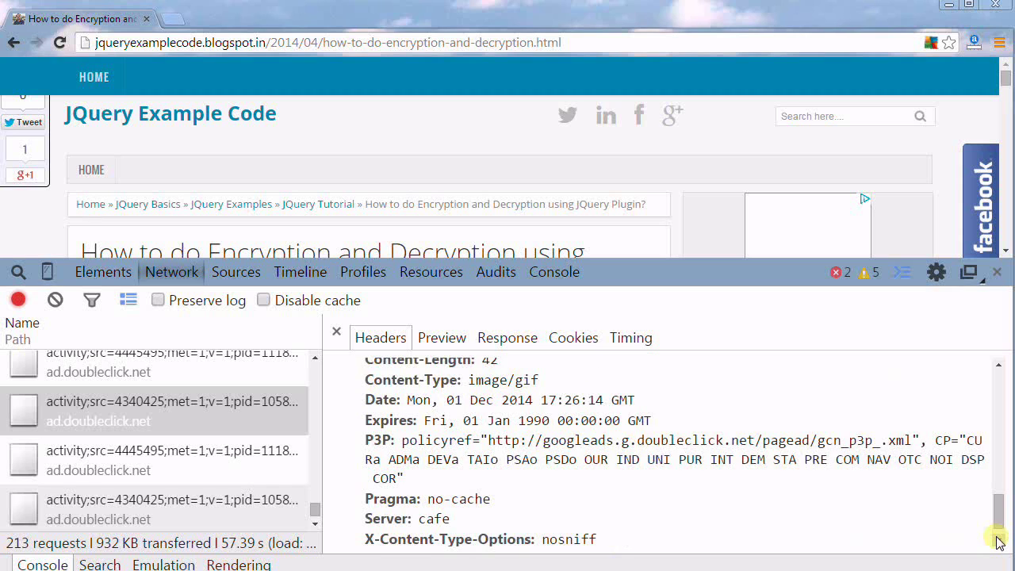
{"action": "left_click", "coordinate": [999, 542]}
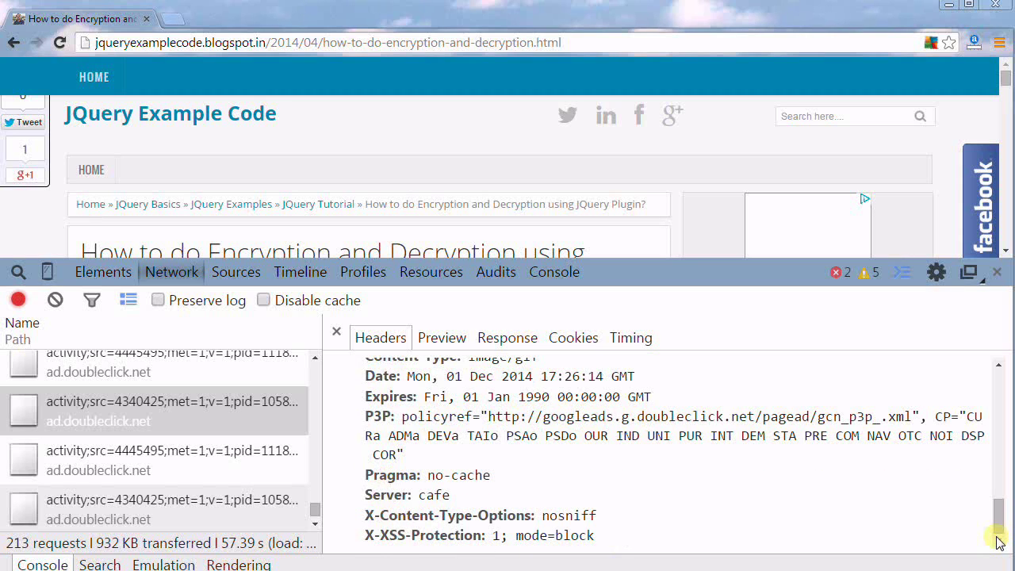
Step: Review the request's preview, response, cookies and timing, and compare the timing with that of the preceding ad.doubleclick.net request
{"action": "left_click", "coordinate": [456, 339]}
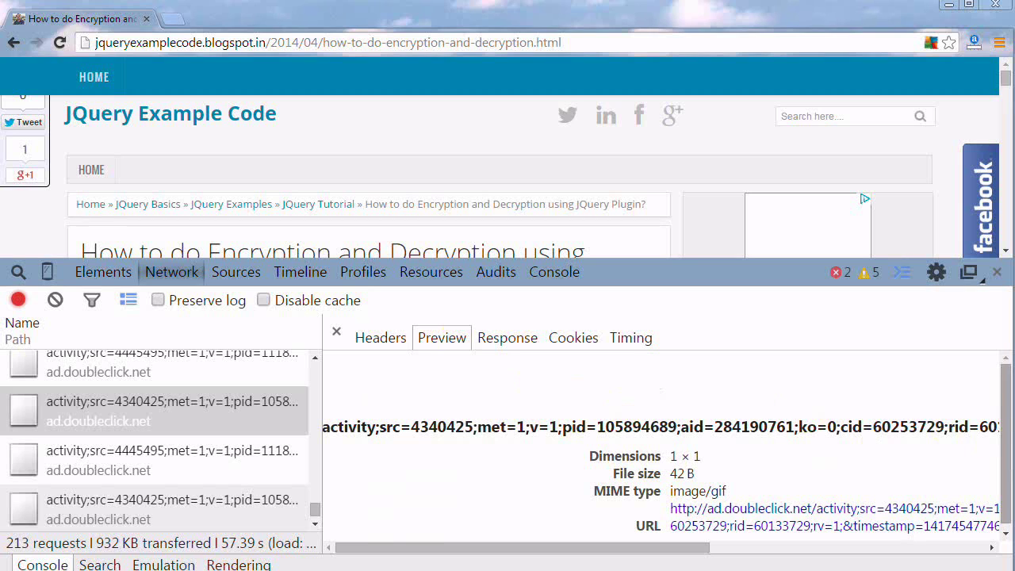
{"action": "scroll", "coordinate": [1004, 440], "scroll_direction": "down", "scroll_amount": 1}
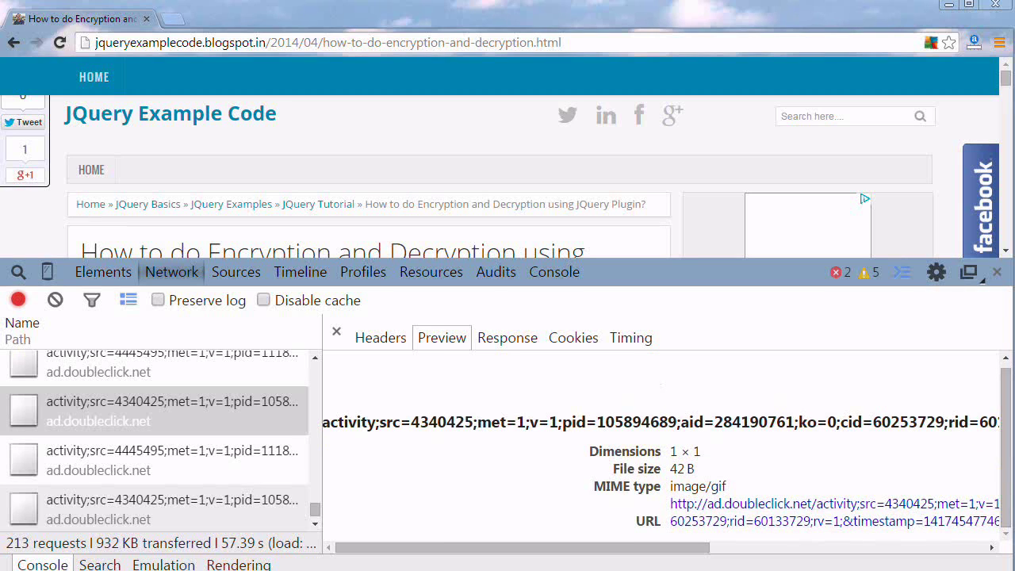
{"action": "left_click_drag", "start_coordinate": [687, 546], "coordinate": [600, 561]}
{"action": "left_click", "coordinate": [520, 337]}
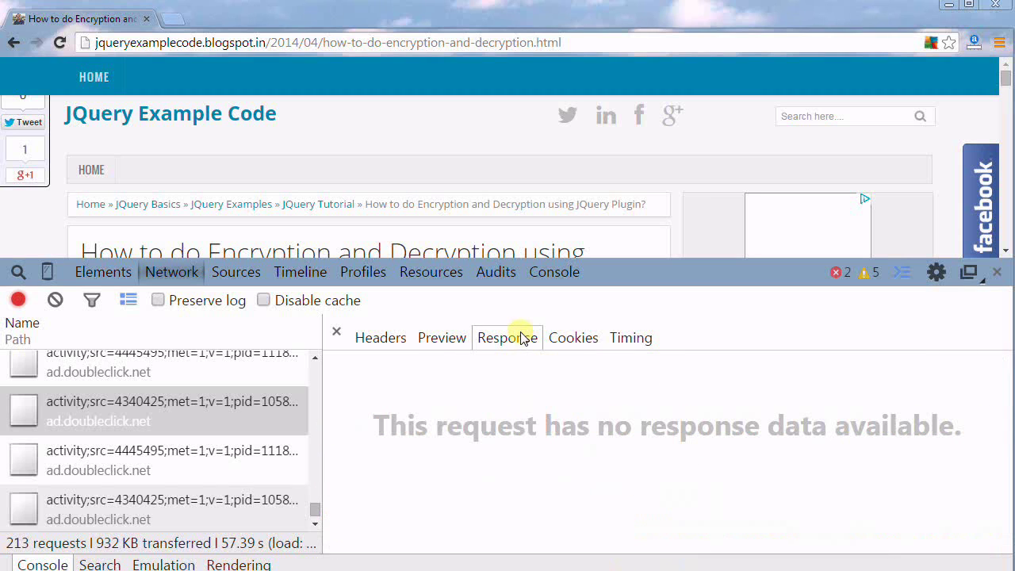
{"action": "left_click", "coordinate": [576, 341]}
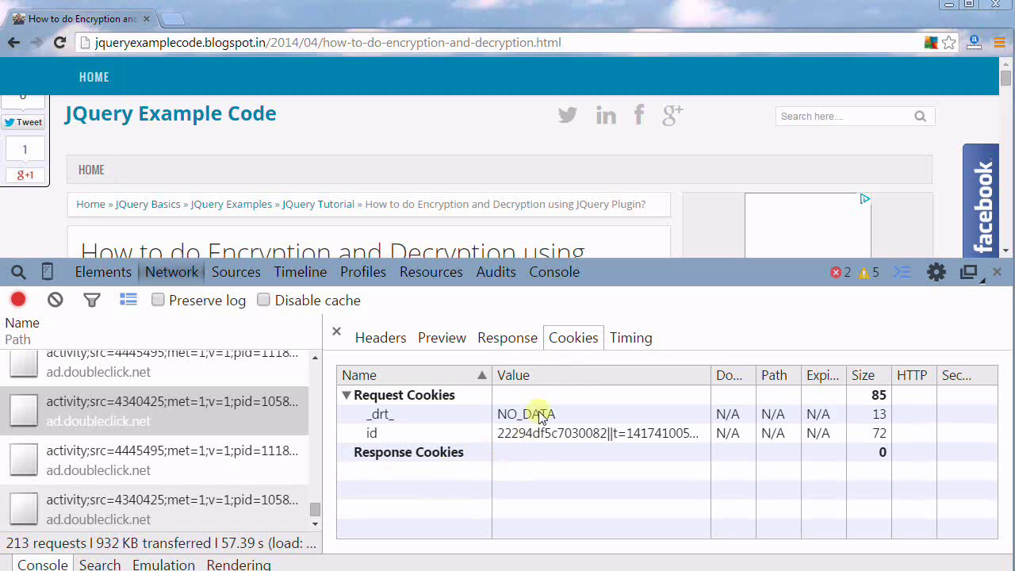
{"action": "left_click", "coordinate": [631, 339]}
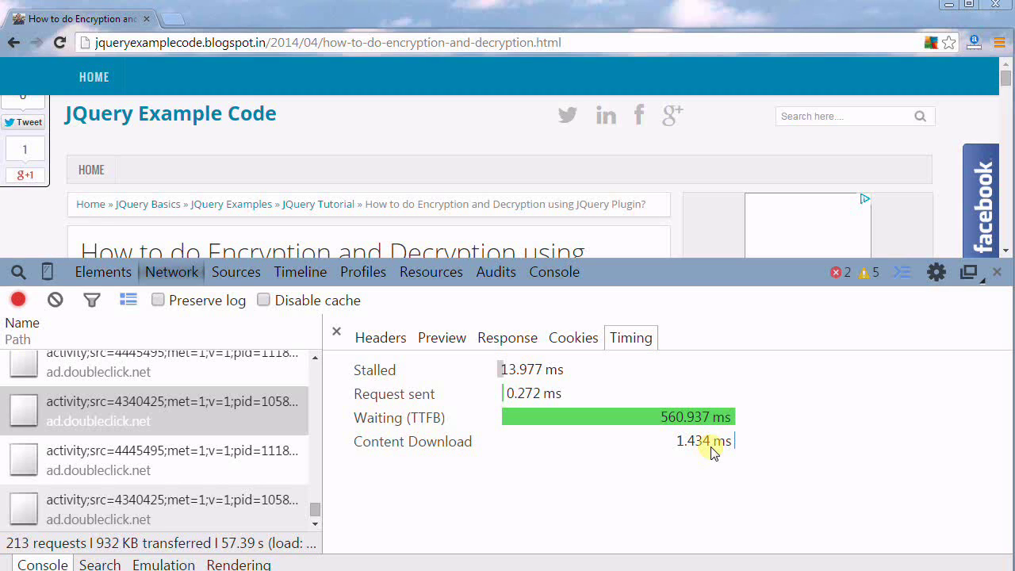
{"action": "left_click", "coordinate": [156, 370]}
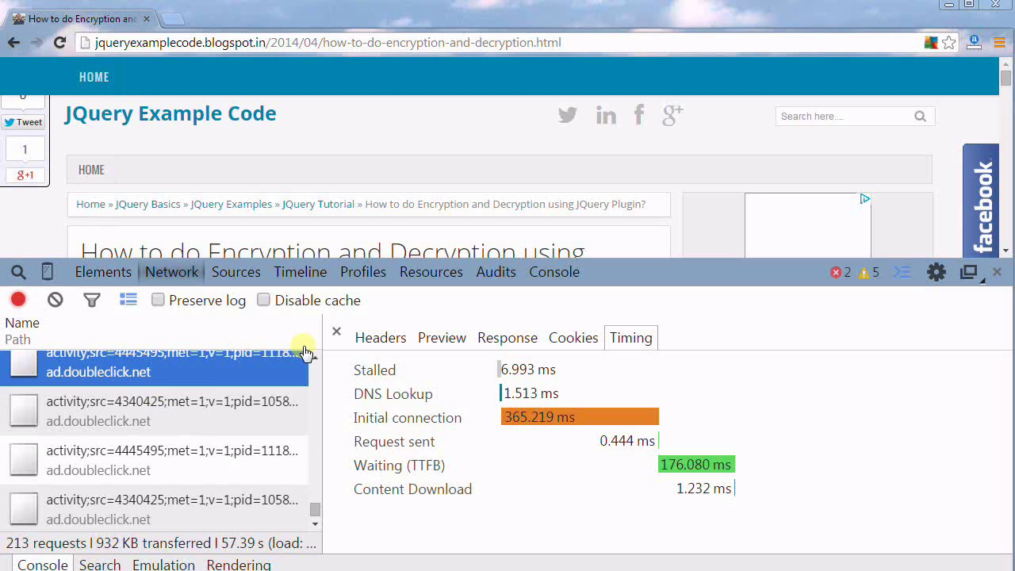
Step: Open the /feeds/posts summary callback request and view its headers and response preview
{"action": "scroll", "coordinate": [315, 381], "scroll_direction": "up", "scroll_amount": 3}
{"action": "scroll", "coordinate": [316, 382], "scroll_direction": "up", "scroll_amount": 2}
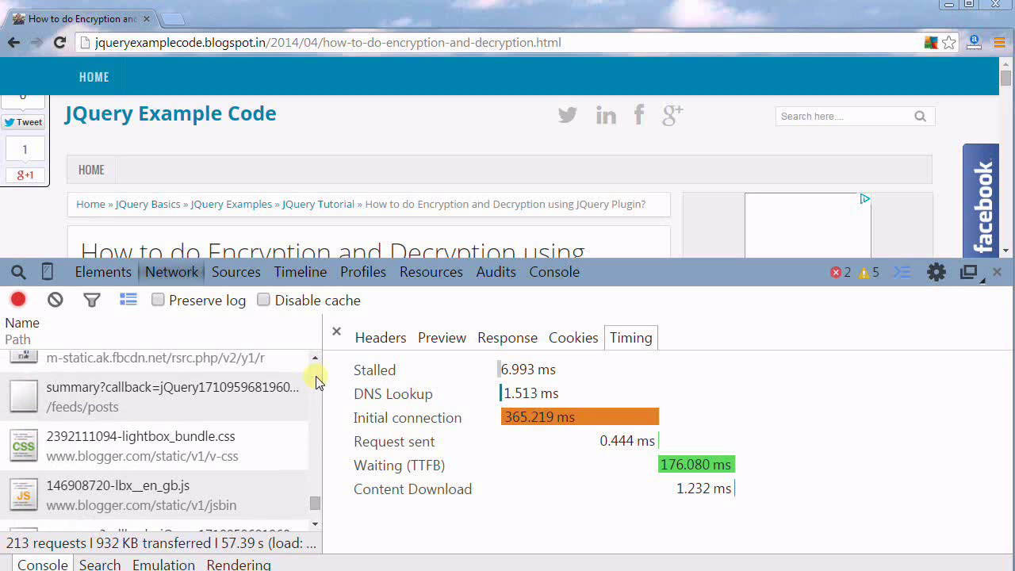
{"action": "left_click", "coordinate": [216, 414]}
{"action": "left_click", "coordinate": [377, 346]}
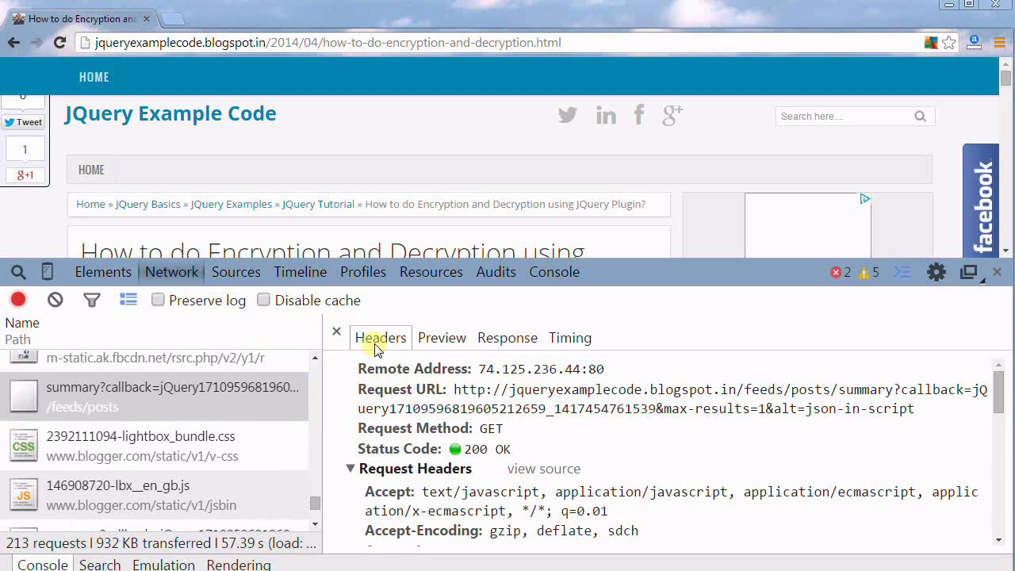
{"action": "left_click", "coordinate": [445, 336]}
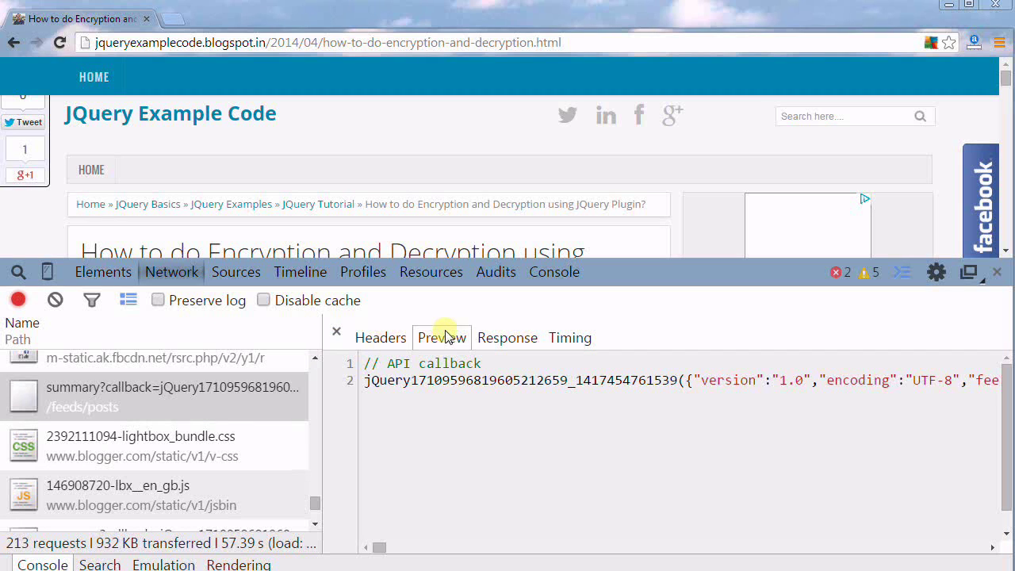
Step: Compare the raw response of the /feeds/posts summary callback request with its preview and check its timing
{"action": "left_click", "coordinate": [508, 338]}
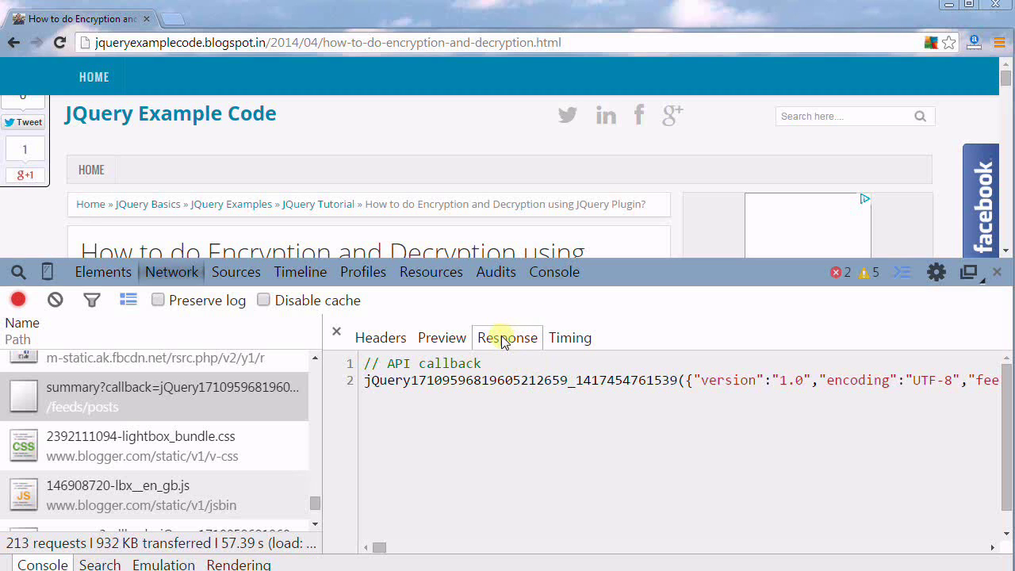
{"action": "left_click", "coordinate": [557, 338]}
{"action": "left_click", "coordinate": [512, 339]}
{"action": "left_click", "coordinate": [453, 339]}
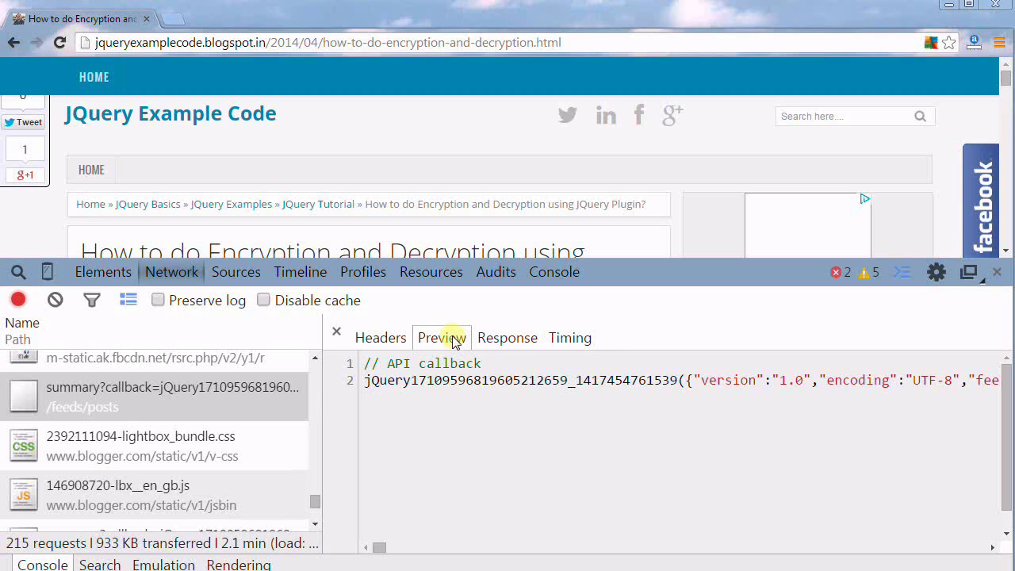
{"action": "left_click", "coordinate": [135, 446]}
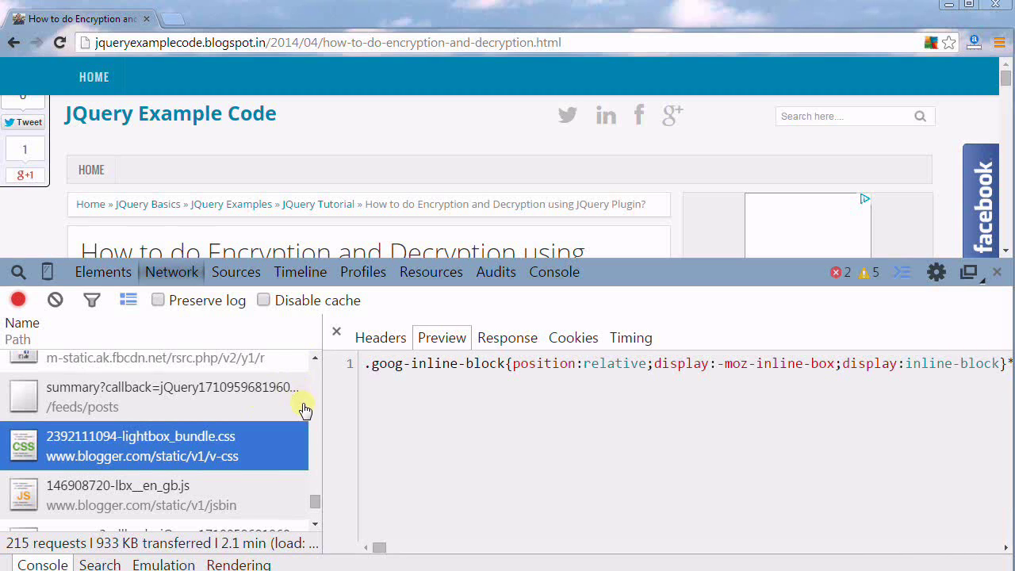
{"action": "left_click", "coordinate": [381, 338]}
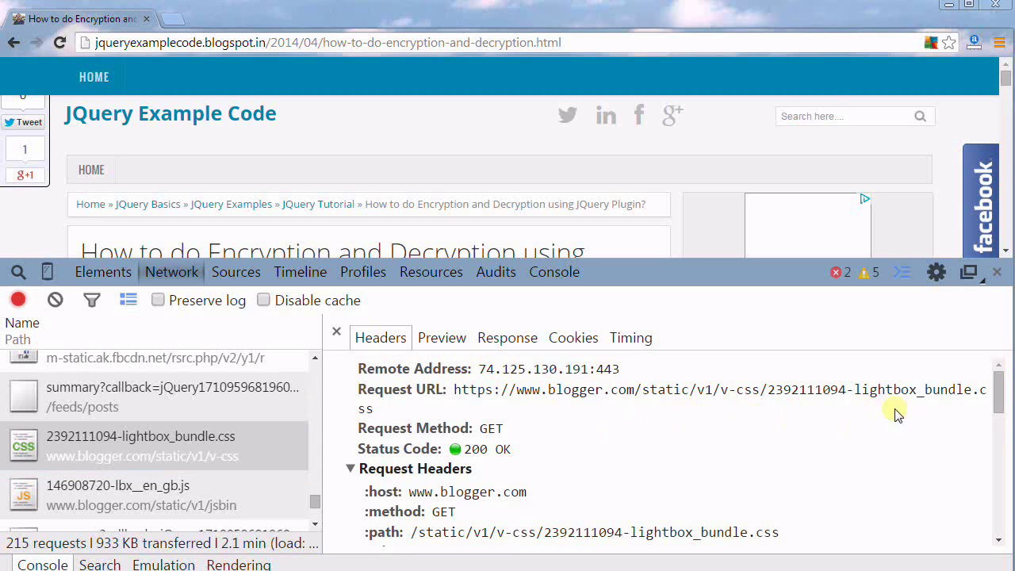
{"action": "left_click_drag", "start_coordinate": [1004, 402], "coordinate": [1008, 505]}
{"action": "scroll", "coordinate": [997, 541], "scroll_direction": "down", "scroll_amount": 3}
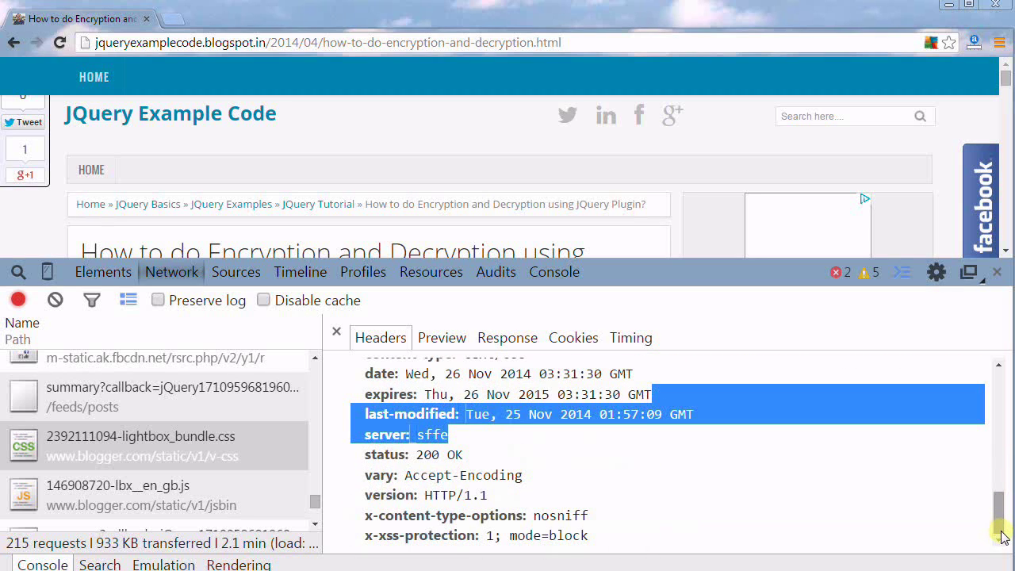
{"action": "scroll", "coordinate": [1000, 414], "scroll_direction": "up", "scroll_amount": 2}
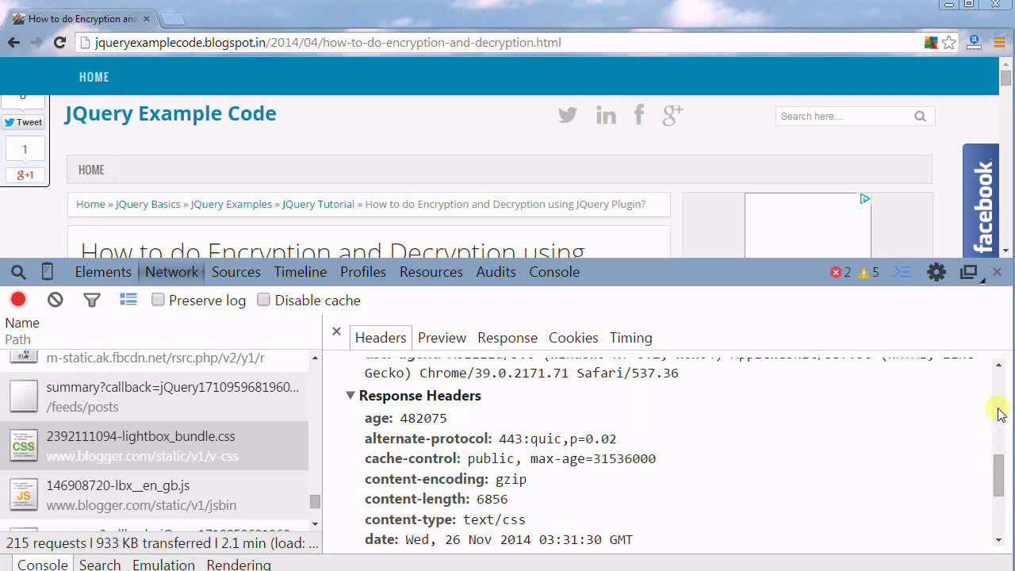
{"action": "scroll", "coordinate": [1001, 414], "scroll_direction": "up", "scroll_amount": 5}
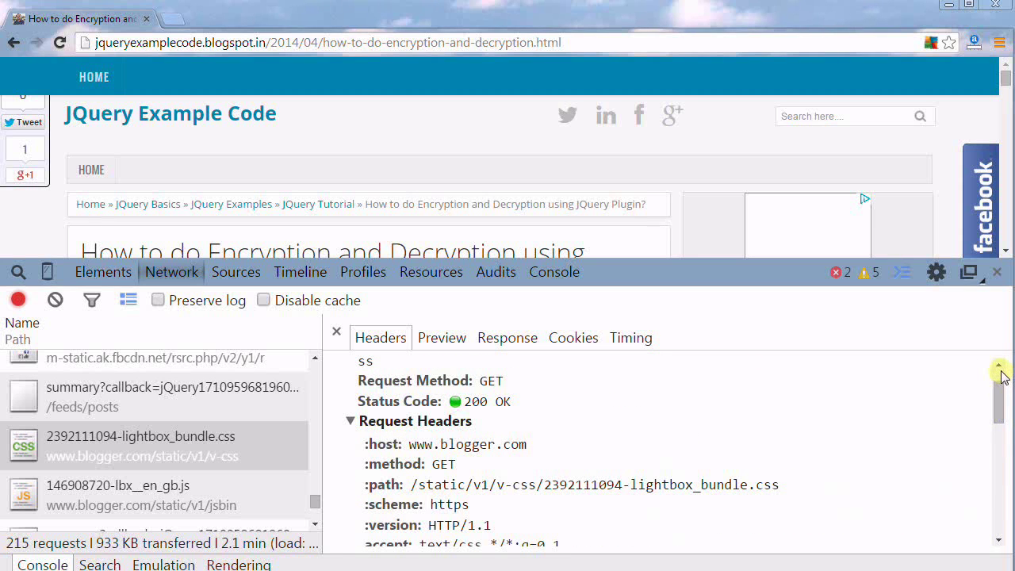
{"action": "left_click", "coordinate": [997, 272]}
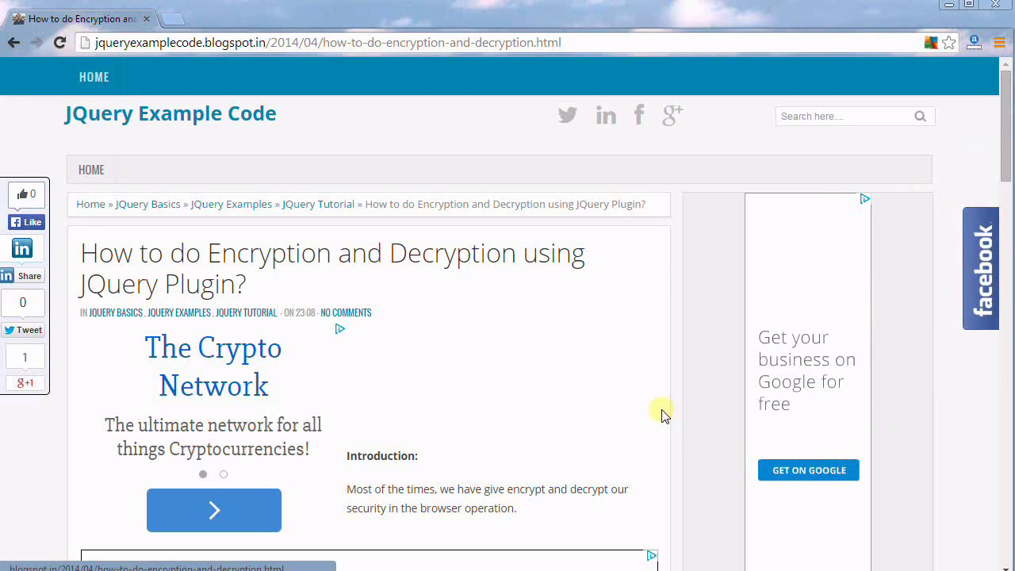